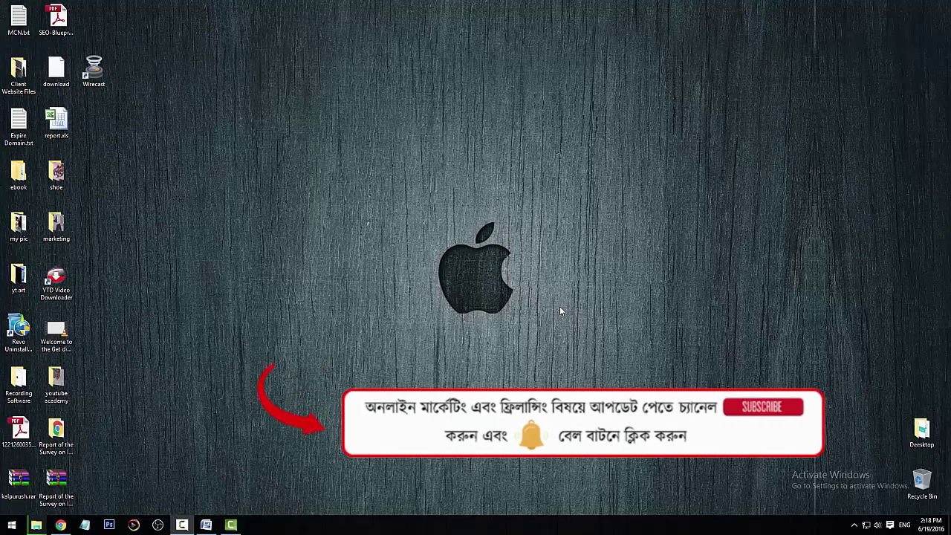
- Switch to Chrome and open the WordPress admin login page at reviewport.net/wp-admin
left_click(60, 525)
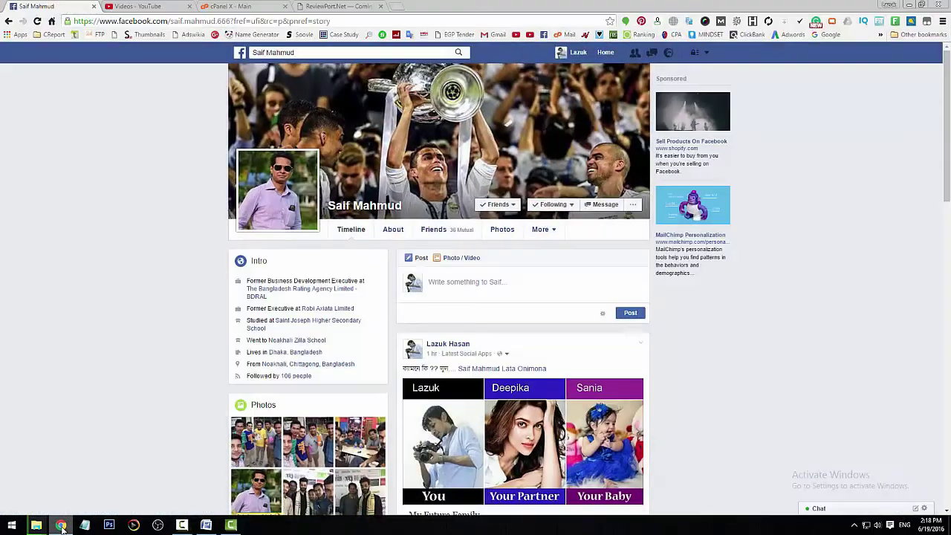
left_click(336, 5)
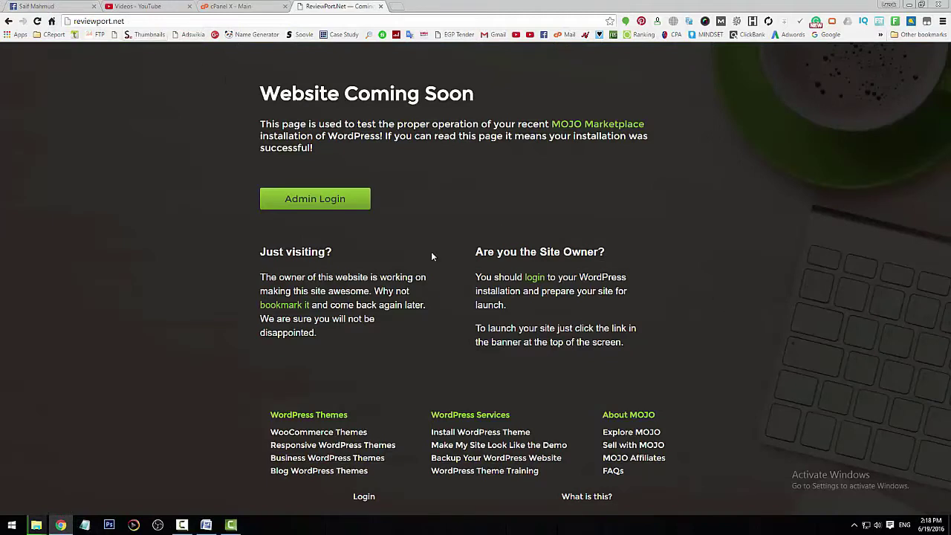
left_click(425, 19)
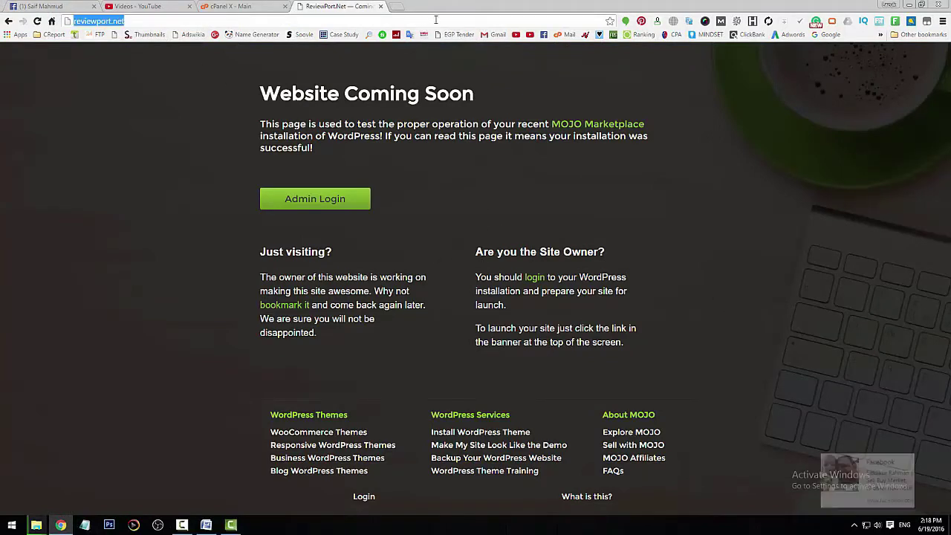
left_click(431, 19)
type("/")
type("wp-admin")
key("Return")
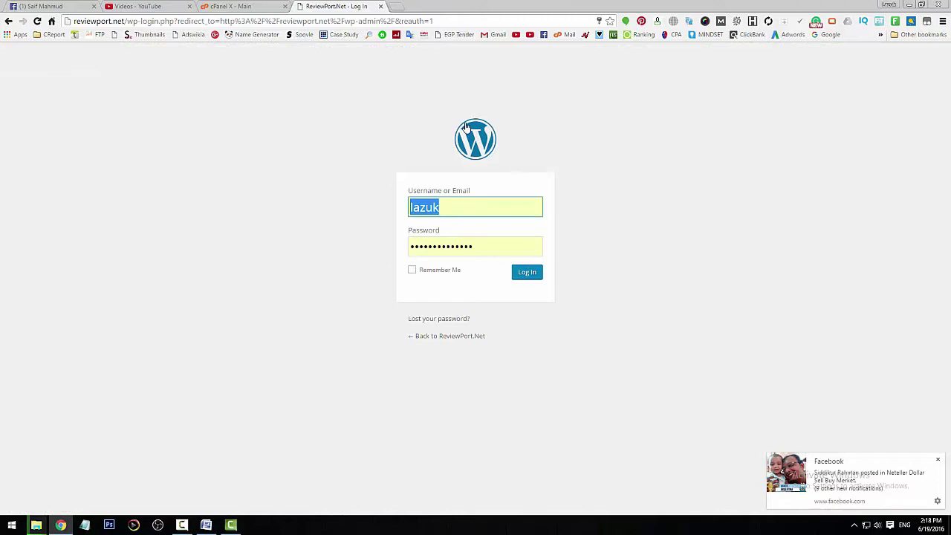
- Log in to the WordPress admin with the prefilled username and password
left_click(527, 277)
left_click(526, 275)
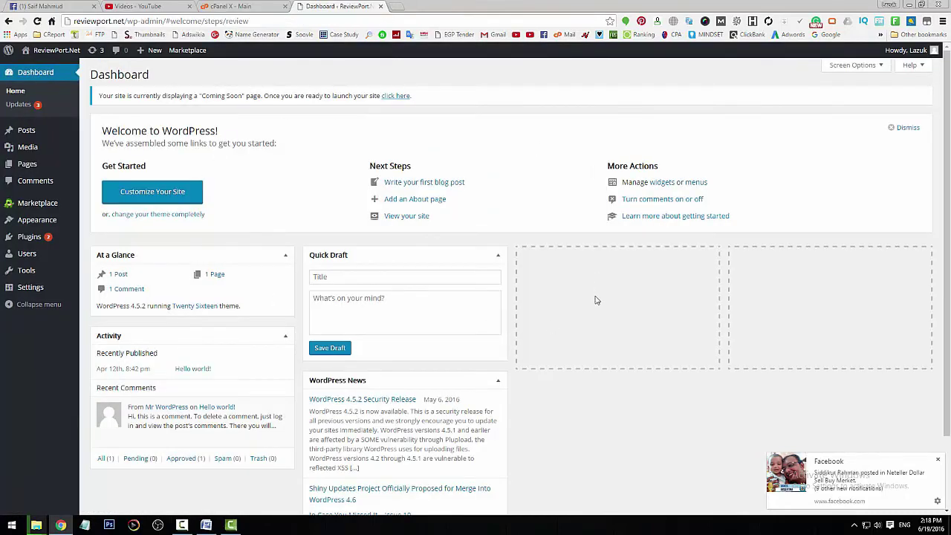
scroll(583, 299, "down", 1)
scroll(584, 299, "up", 1)
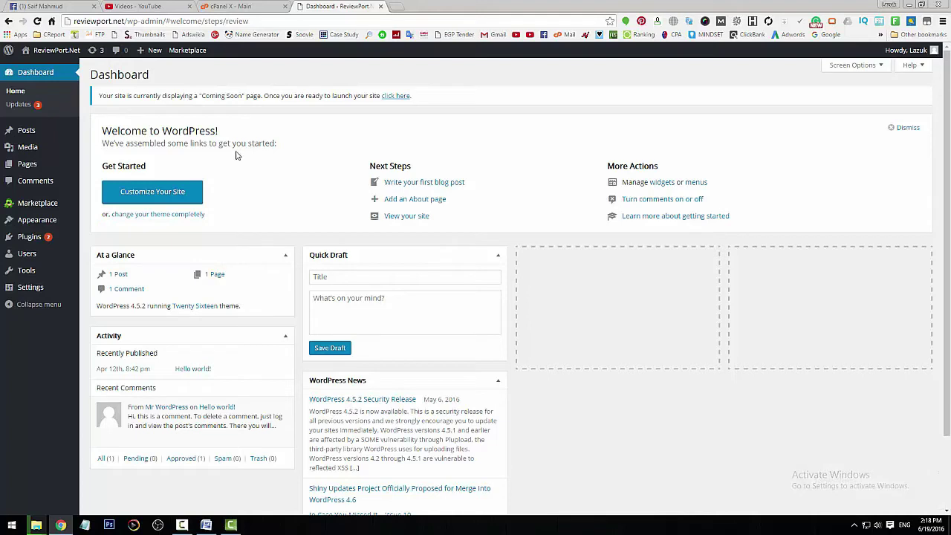
- Dismiss the Welcome panel and hide the WordPress News box on the dashboard
left_click(911, 130)
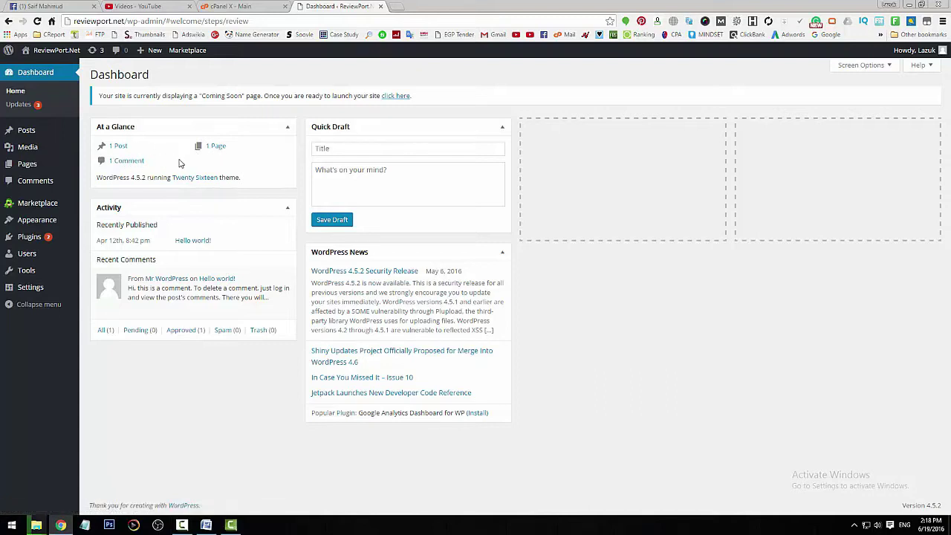
mouse_move(195, 310)
left_click(858, 64)
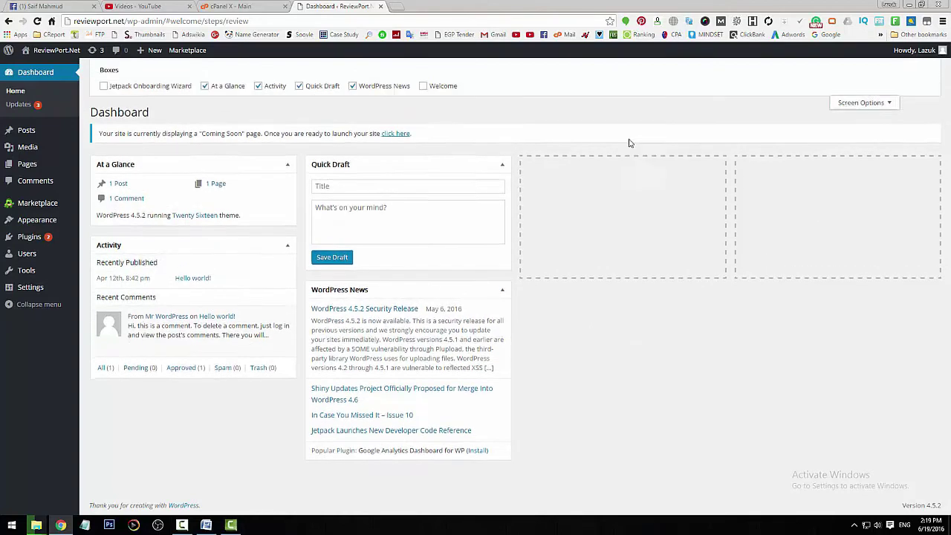
left_click(352, 86)
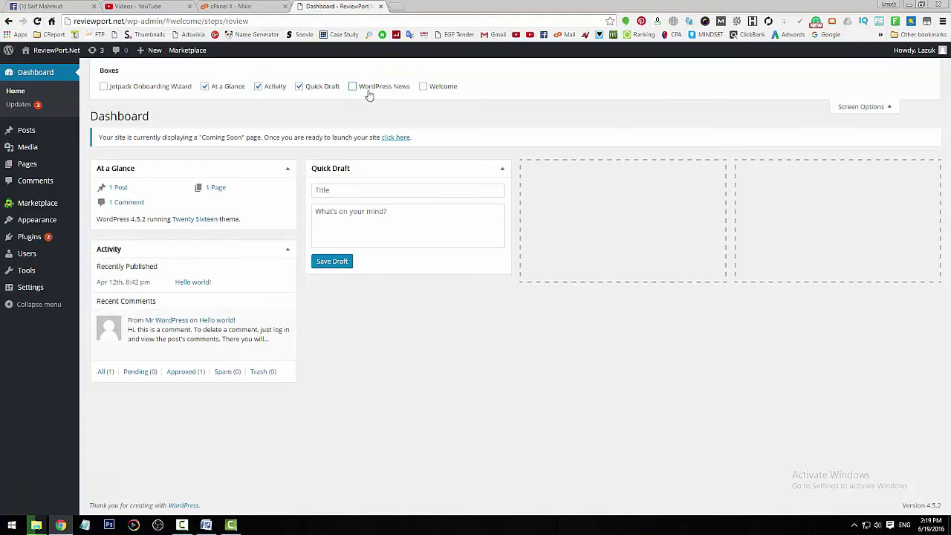
left_click(847, 108)
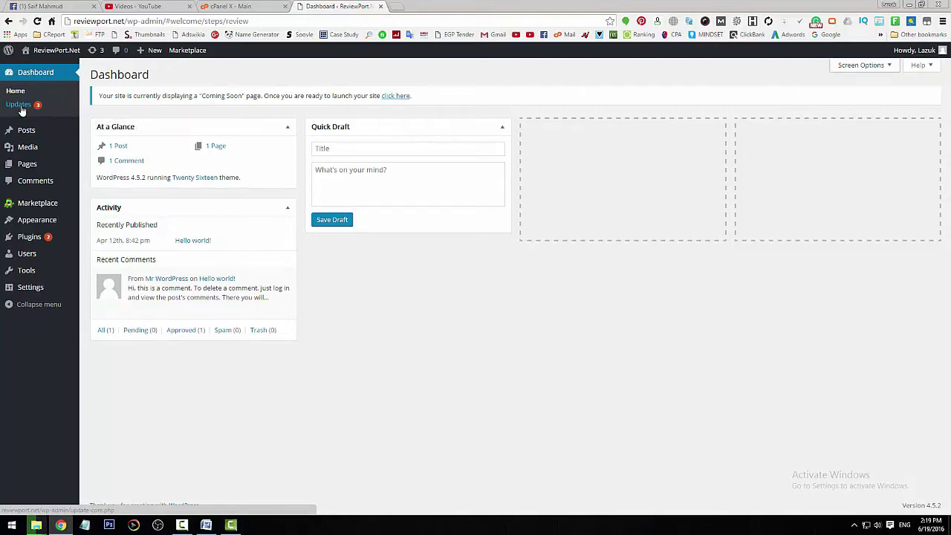
- Open the WordPress Updates page and examine the available plugin and theme updates
left_click(20, 108)
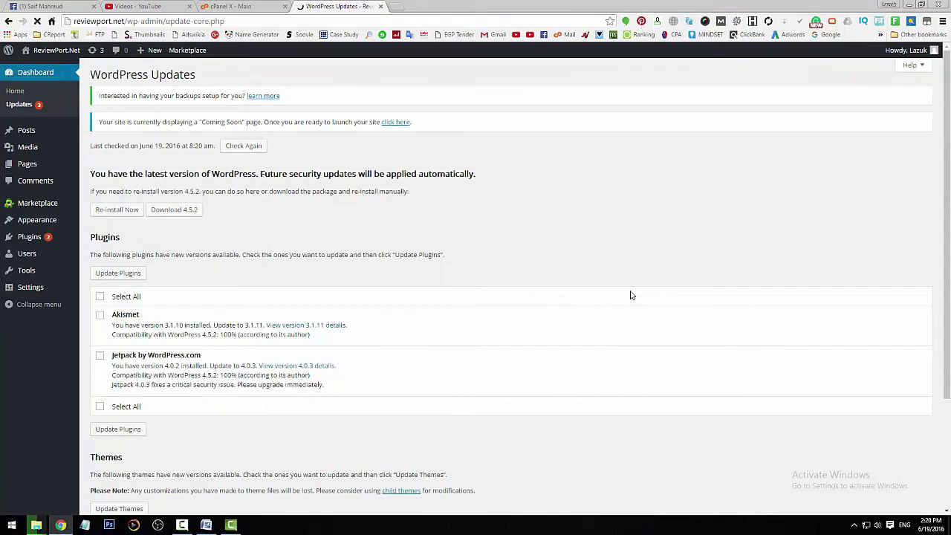
scroll(654, 309, "down", 2)
scroll(653, 309, "up", 2)
scroll(653, 310, "down", 2)
scroll(653, 310, "up", 2)
scroll(538, 363, "down", 2)
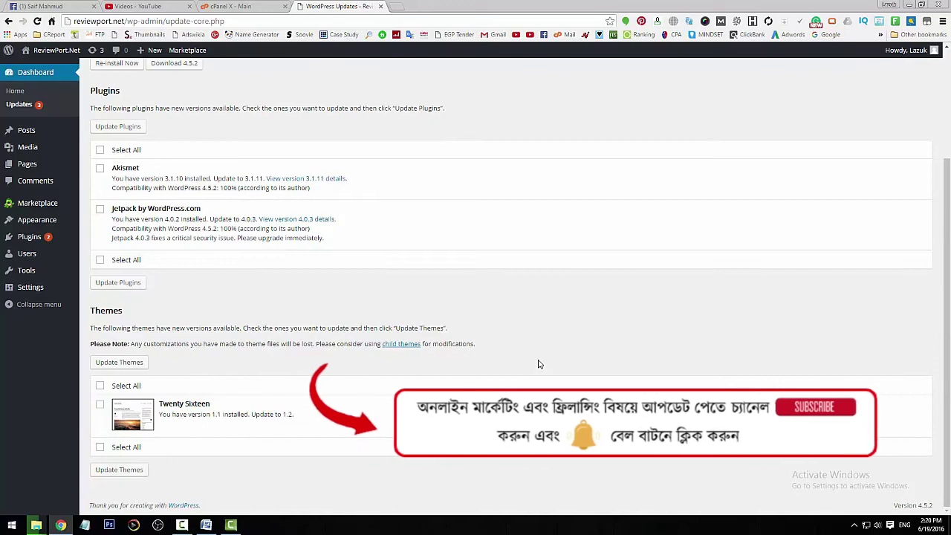
scroll(539, 349, "up", 2)
- Select all plugins and all themes listed on the updates page
scroll(356, 255, "down", 1)
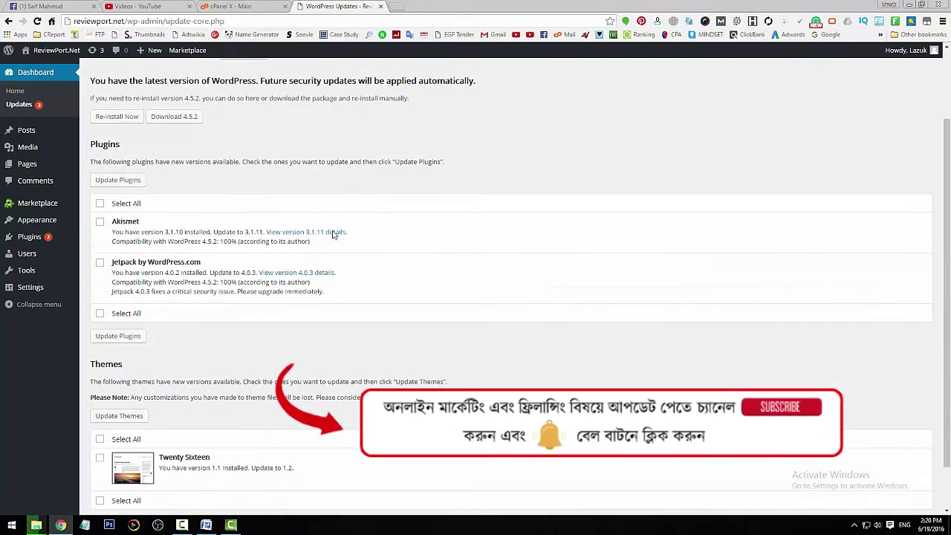
left_click(100, 199)
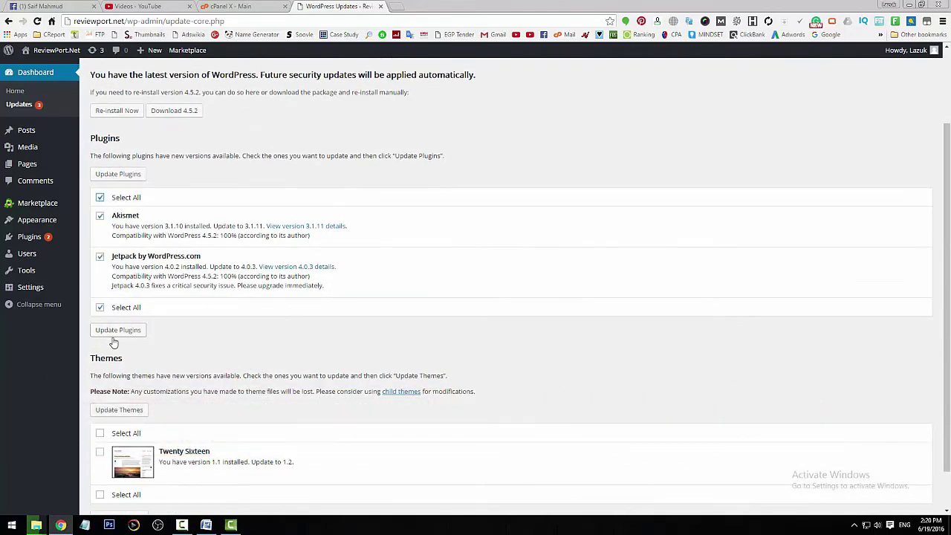
scroll(252, 344, "down", 1)
left_click(99, 385)
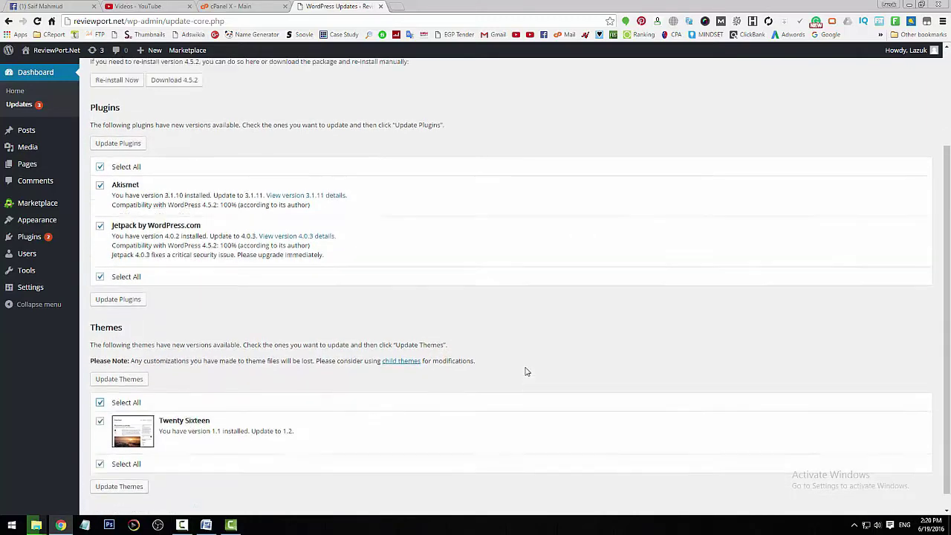
scroll(526, 368, "up", 2)
mouse_move(43, 134)
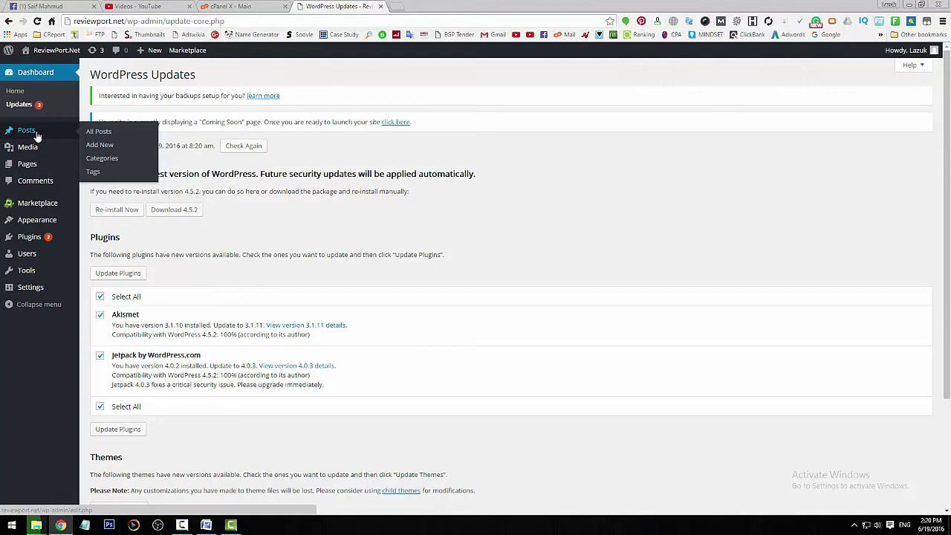
mouse_move(36, 152)
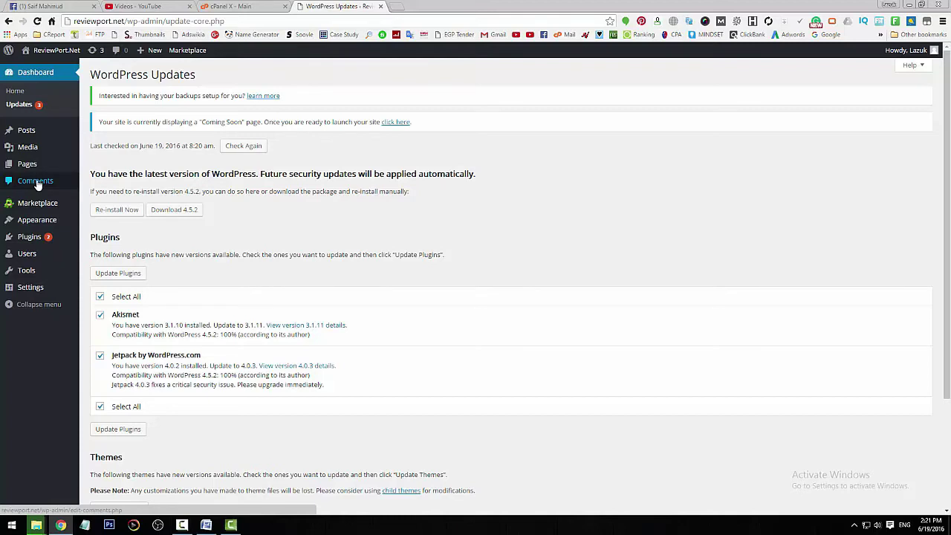
mouse_move(40, 207)
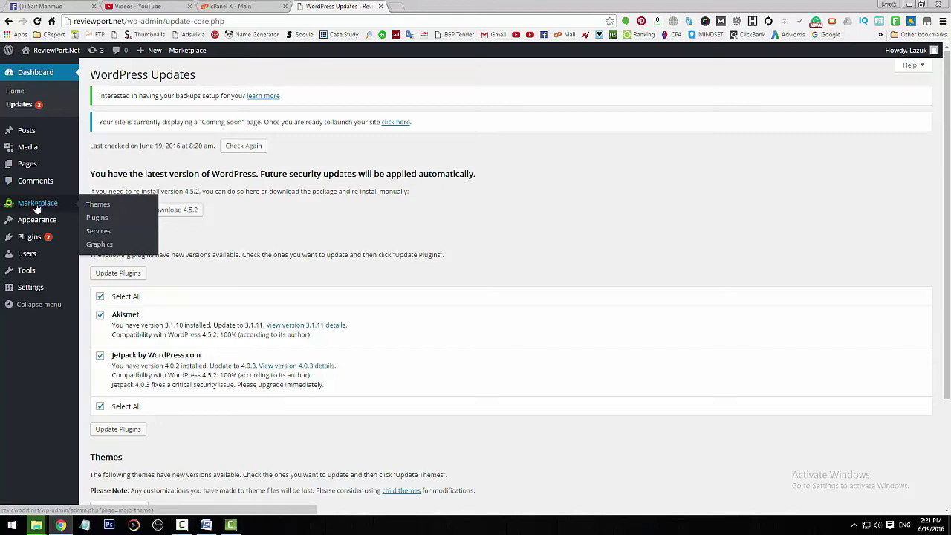
mouse_move(33, 225)
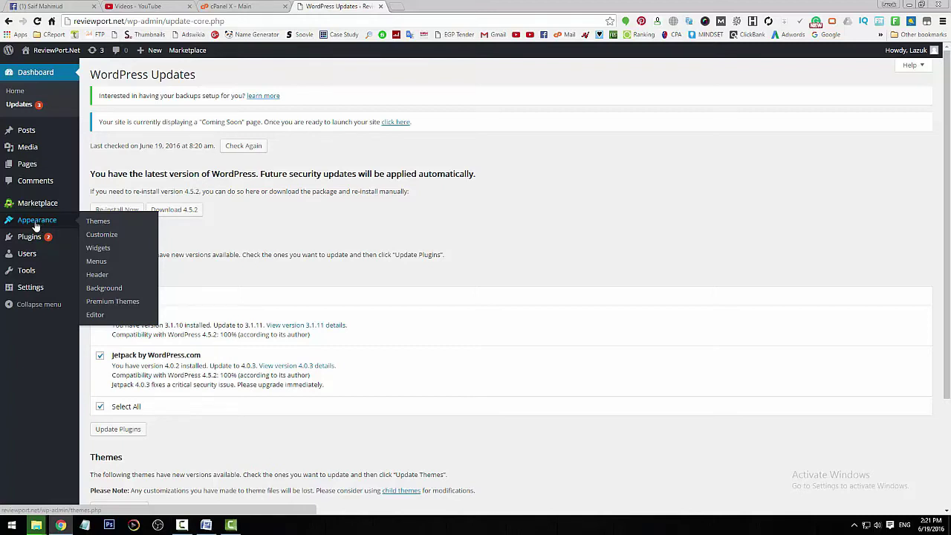
mouse_move(28, 241)
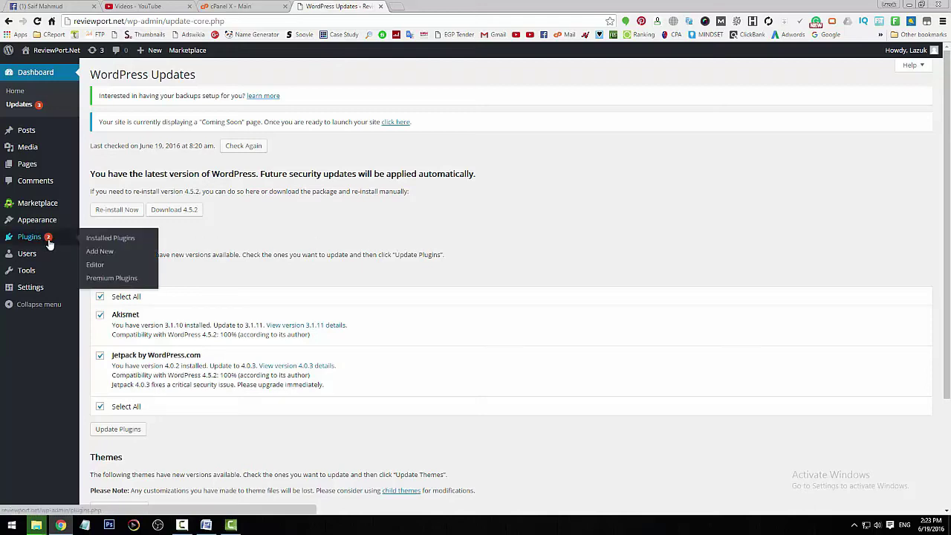
mouse_move(35, 257)
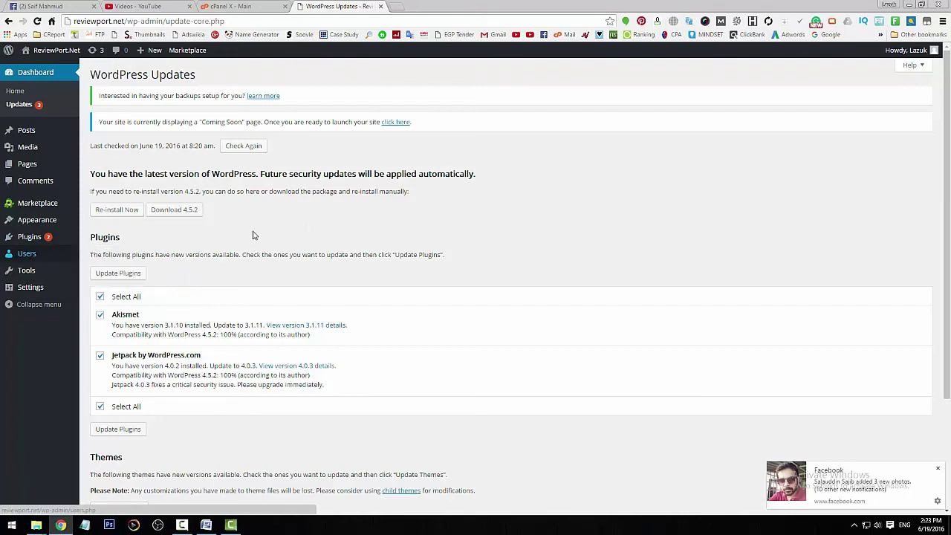
mouse_move(34, 275)
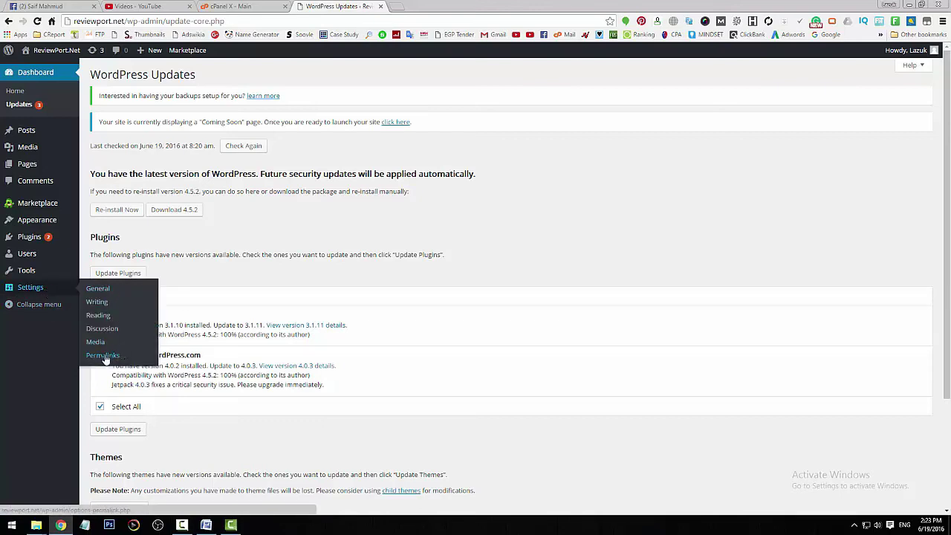
- Collapse the admin sidebar menu to icons only and expand it again
left_click(9, 306)
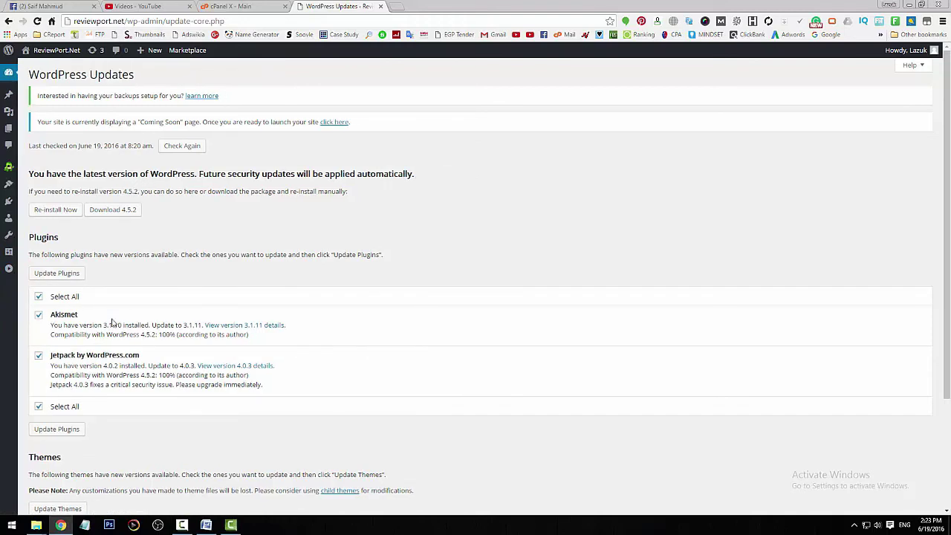
left_click(9, 272)
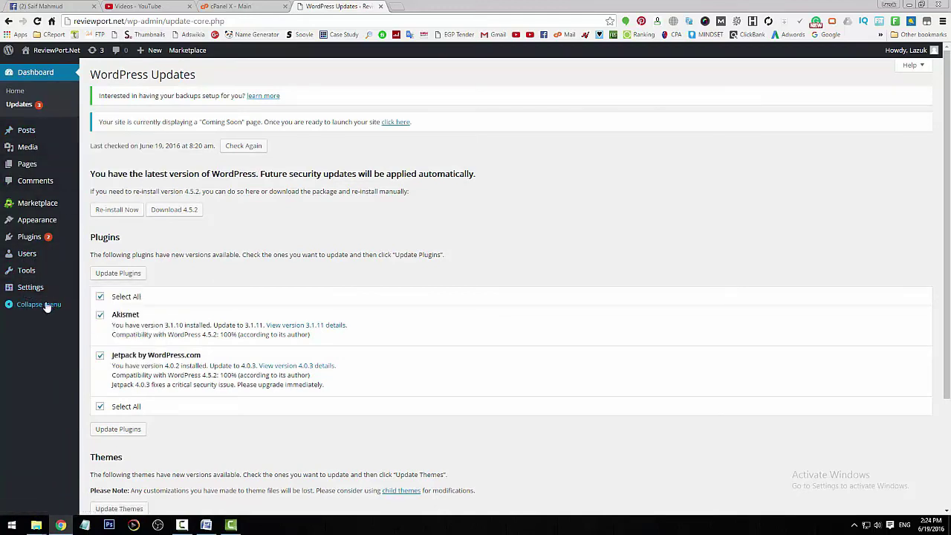
scroll(626, 244, "down", 2)
scroll(626, 244, "up", 2)
- Open the live ReviewPort.Net site in a new tab, view its front page, and return to the WordPress Updates page
mouse_move(31, 53)
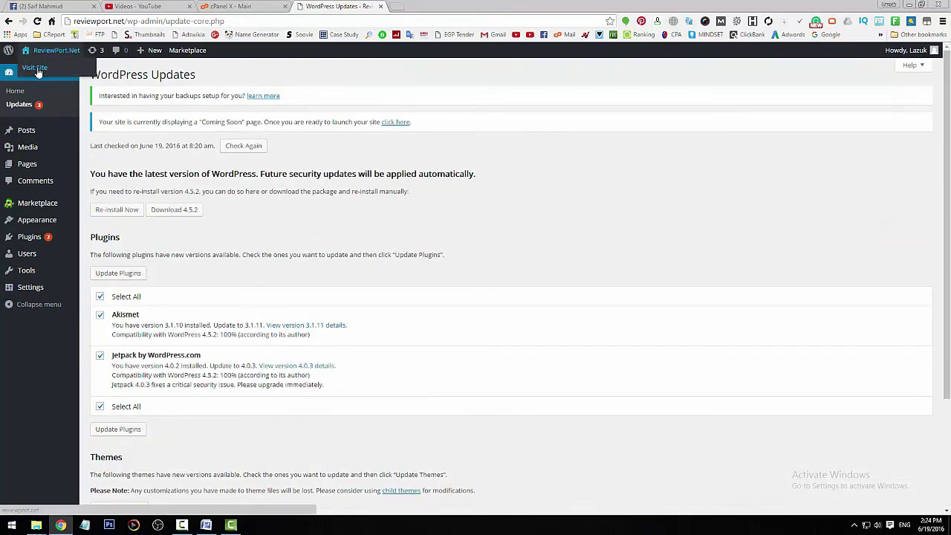
right_click(36, 68)
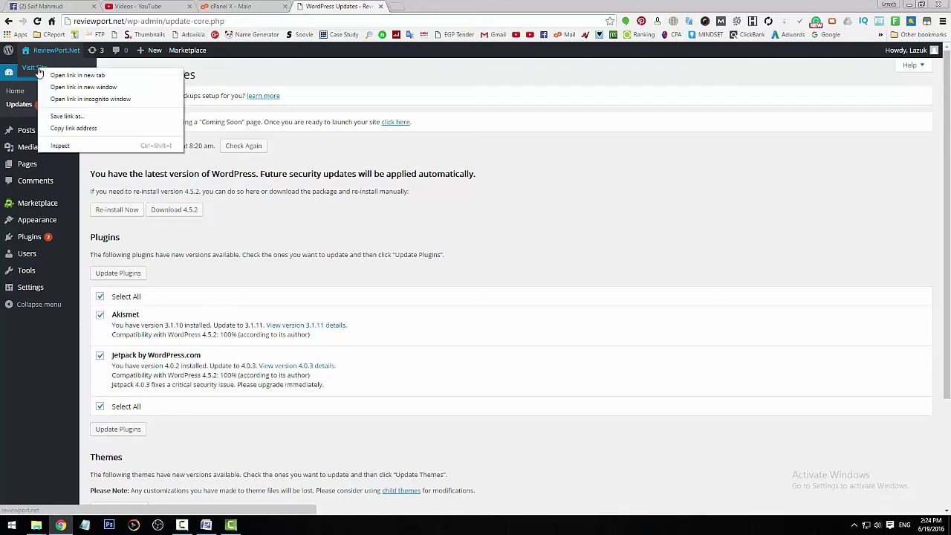
left_click(67, 75)
left_click(480, 4)
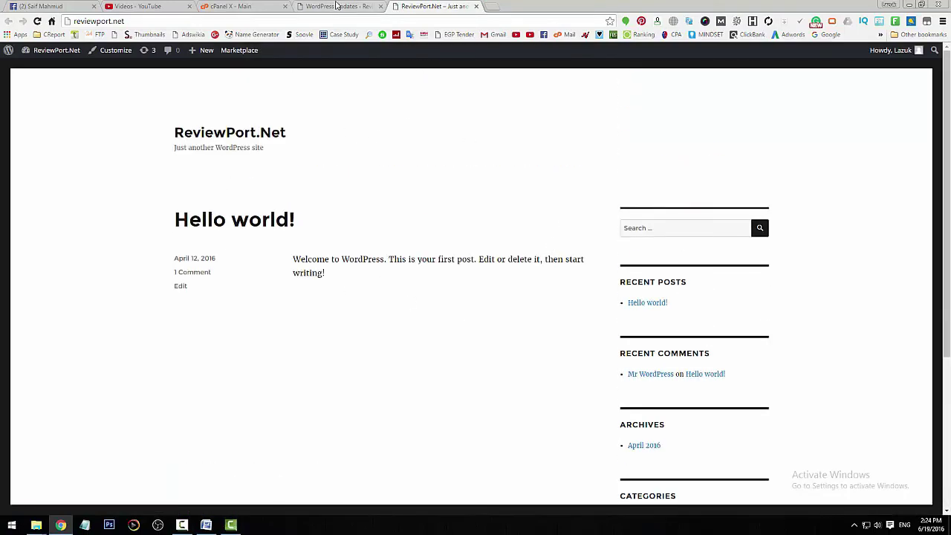
left_click(336, 6)
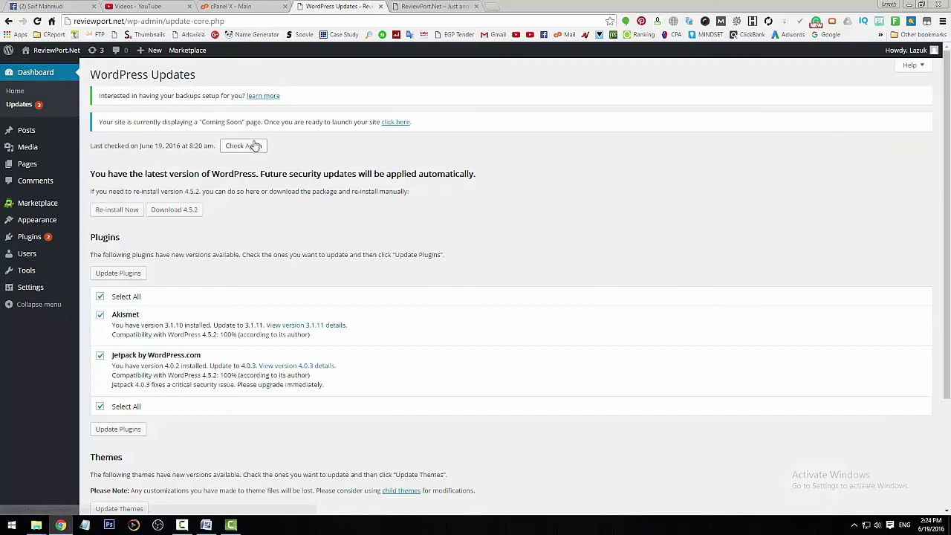
left_click(438, 8)
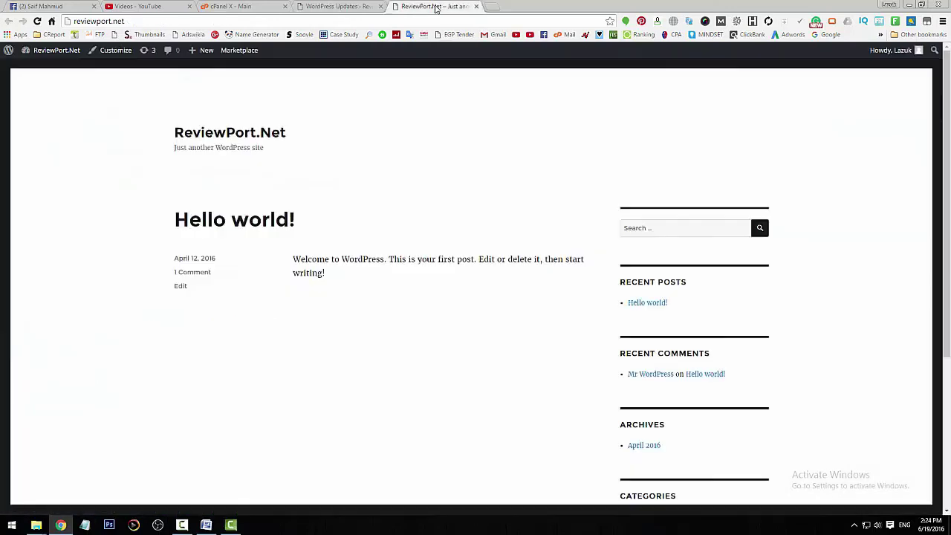
left_click(342, 9)
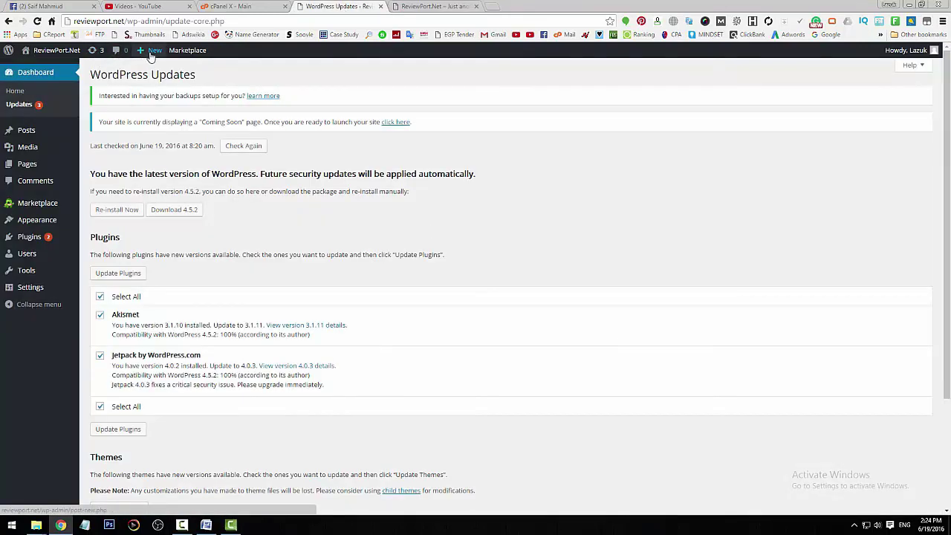
mouse_move(150, 53)
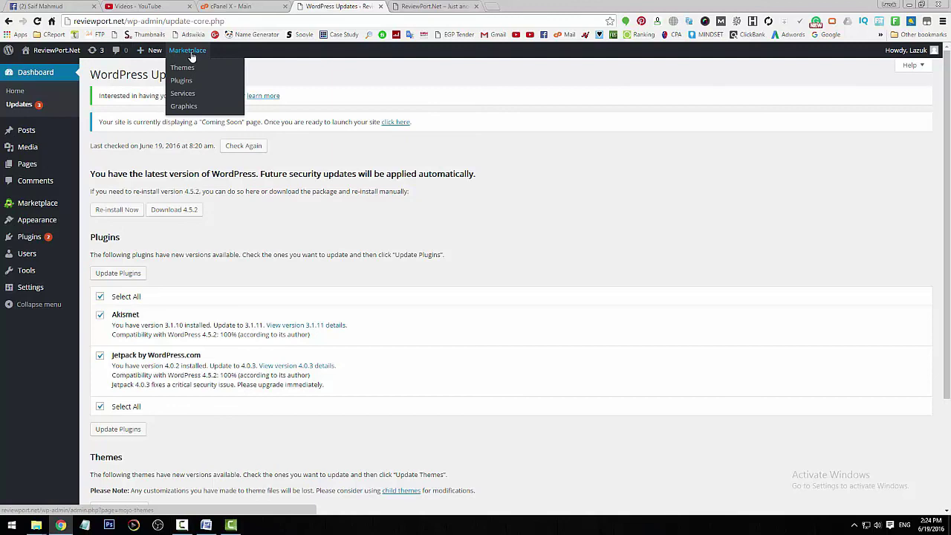
mouse_move(63, 208)
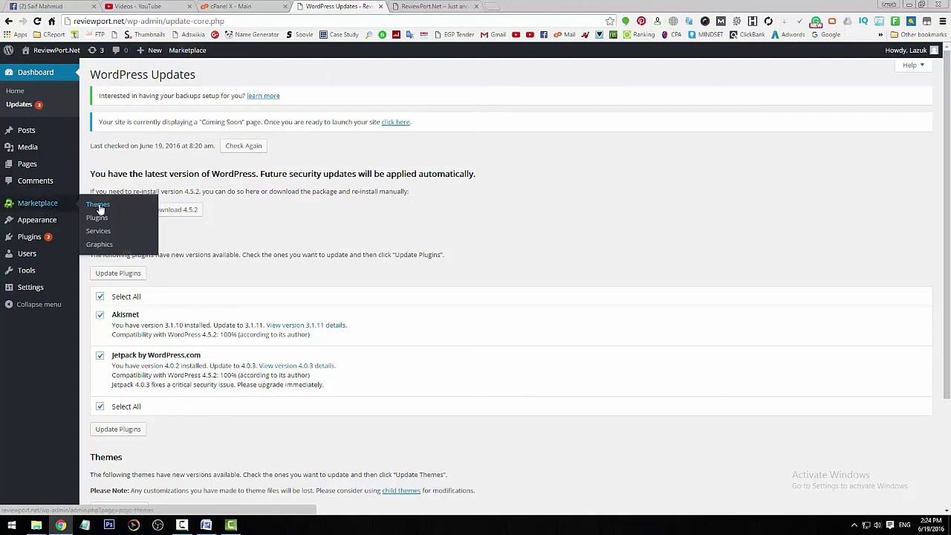
mouse_move(196, 58)
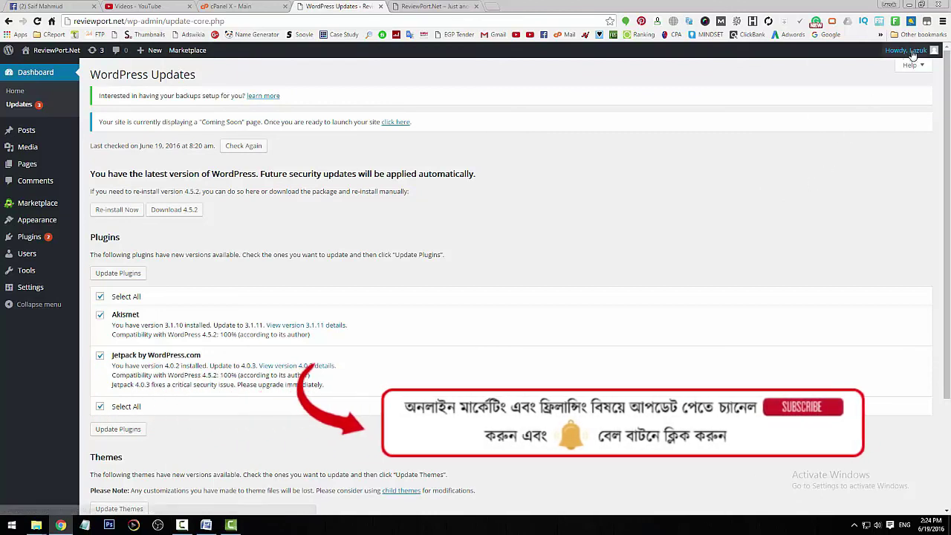
mouse_move(907, 50)
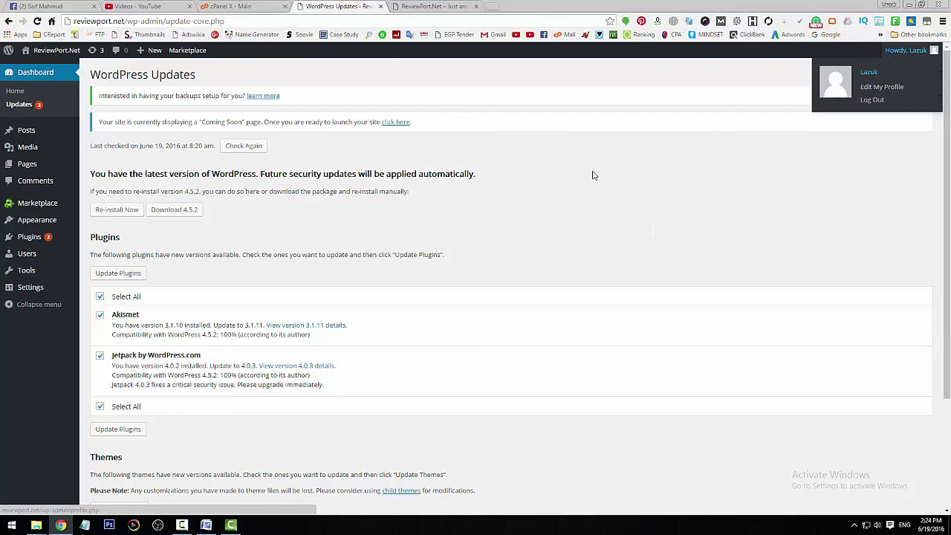
scroll(387, 272, "down", 2)
scroll(388, 273, "up", 2)
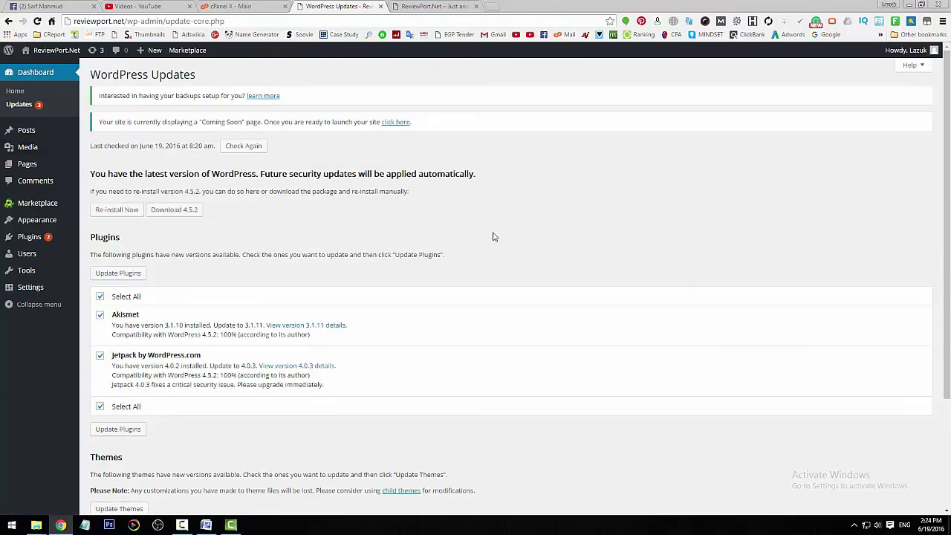
scroll(491, 238, "down", 1)
scroll(490, 238, "up", 1)
left_click(32, 106)
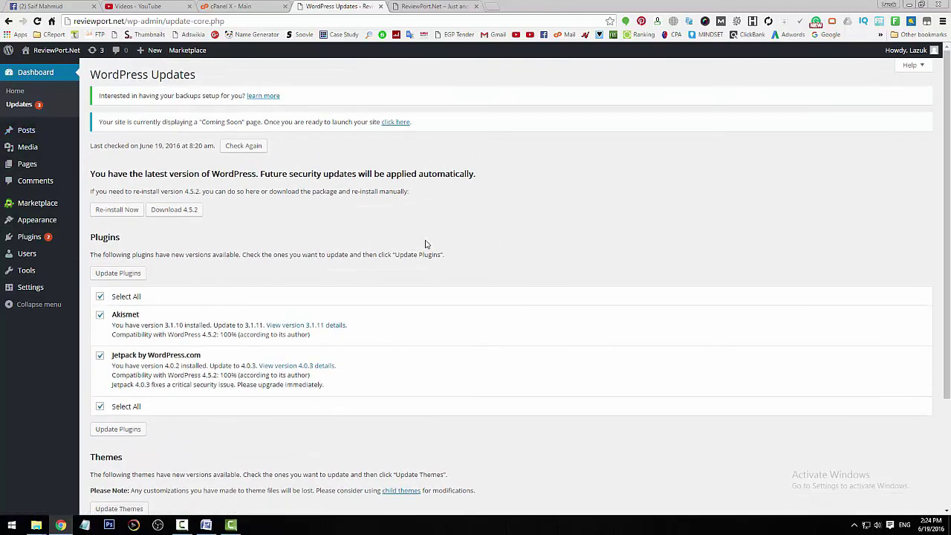